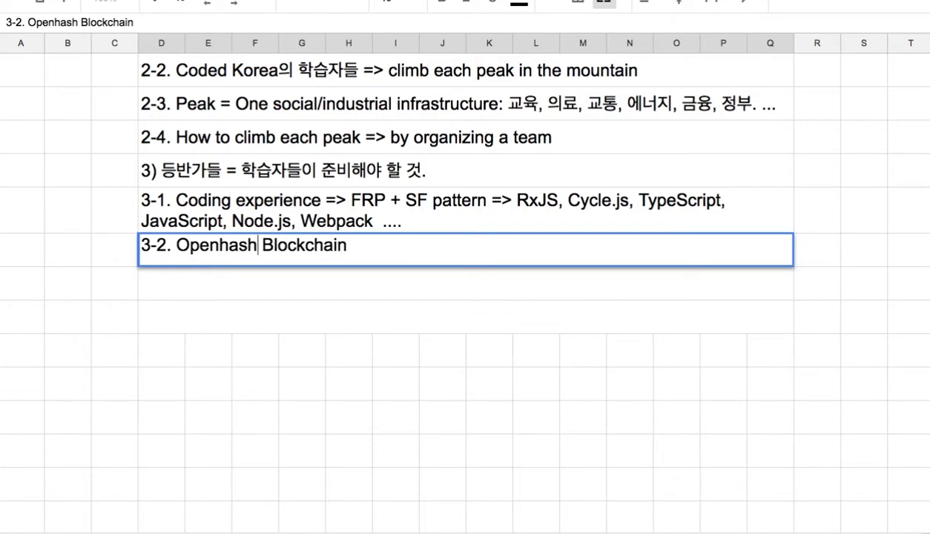
Step: Enter "3-3. Machine Learning" in the merged row below "3-2. Openhash Blockchain"
click(211, 294)
text(3-)
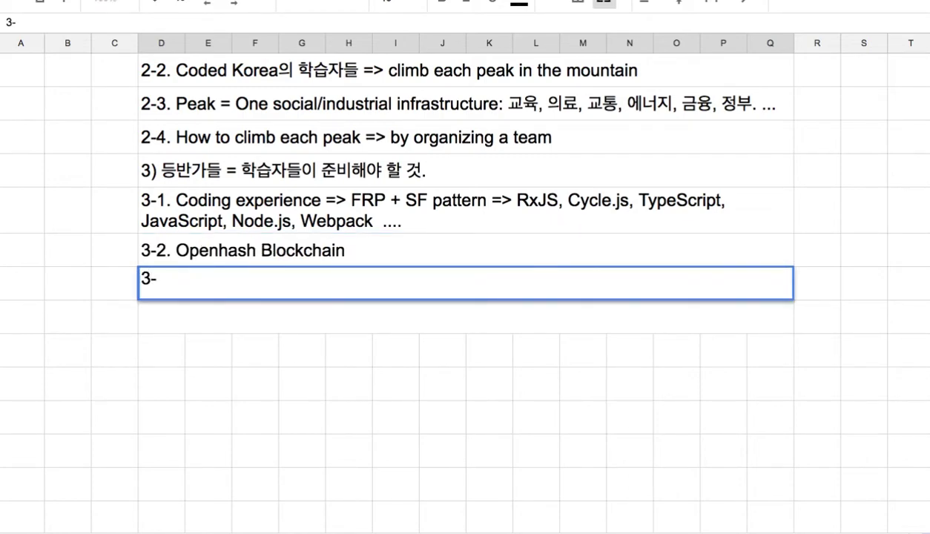
text(3. Machine K)
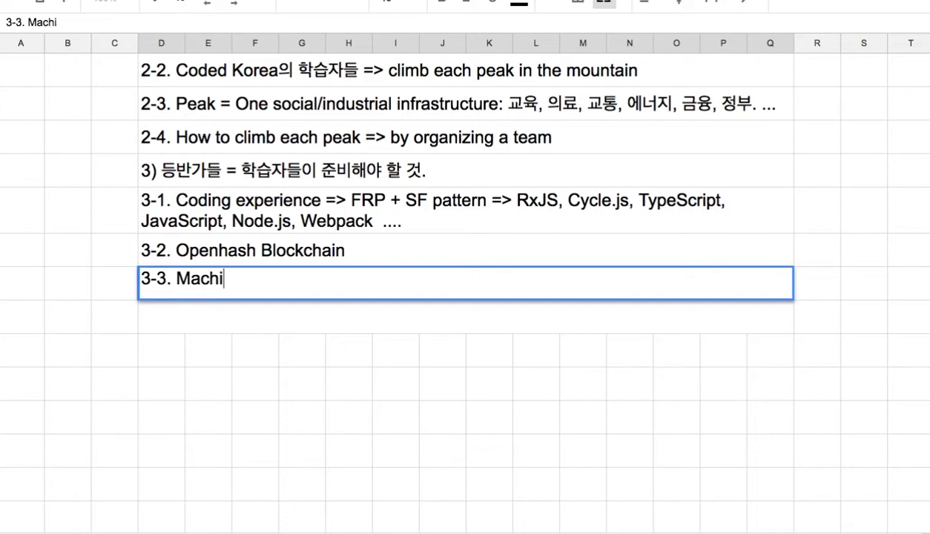
key(BackSpace)
key(BackSpace)
text(Learning)
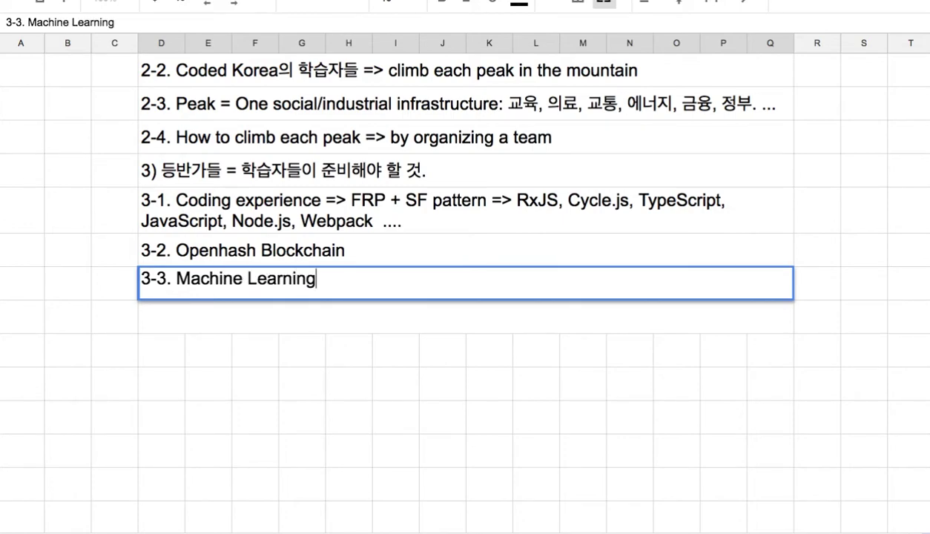
drag(260, 221, 265, 283)
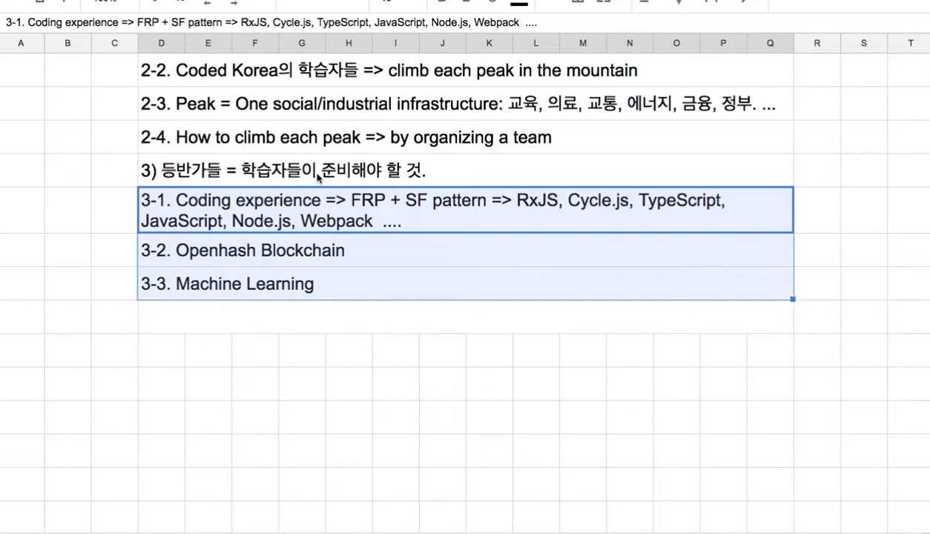
Step: Extend the merged D-to-Q layout of the empty row below "3-3. Machine Learning" down over five more rows
click(207, 320)
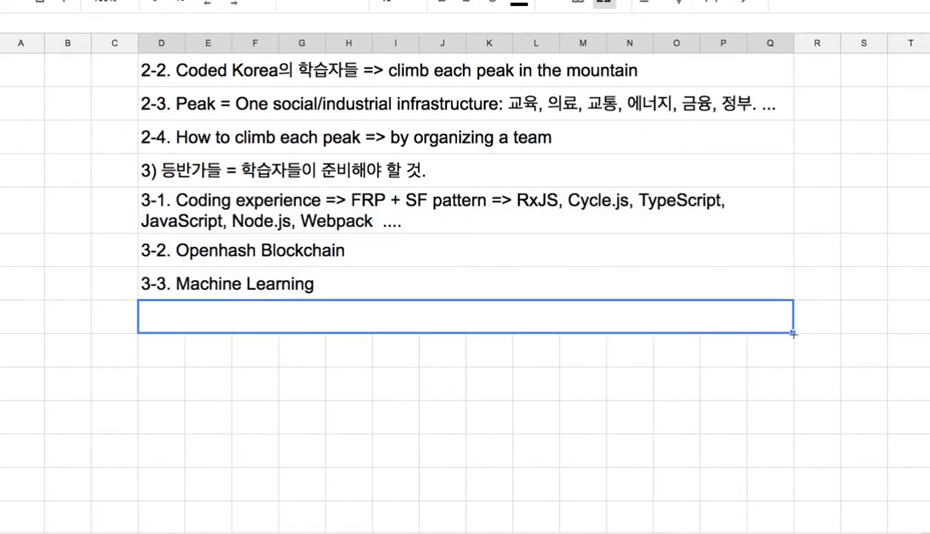
drag(793, 333, 794, 491)
Step: Enter the heading "4) 준비를 위한 기초적인 준비" in the row below "3-3. Machine Learning"
click(361, 315)
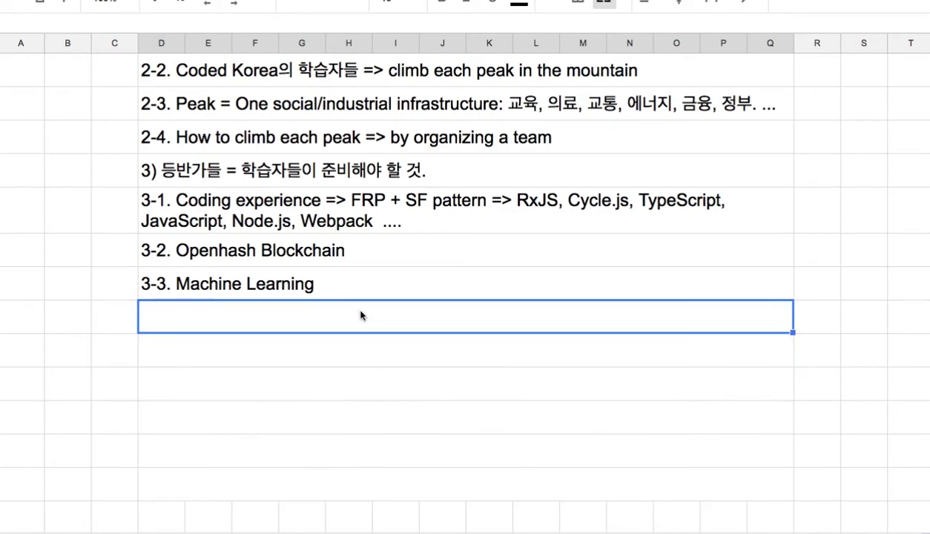
text(4) wn)
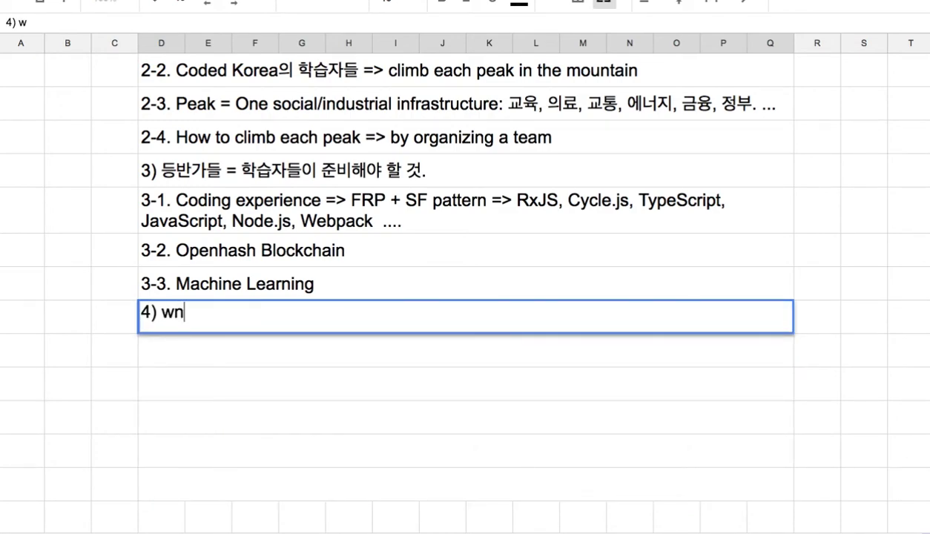
key(BackSpace)
key(BackSpace)
text(준비)
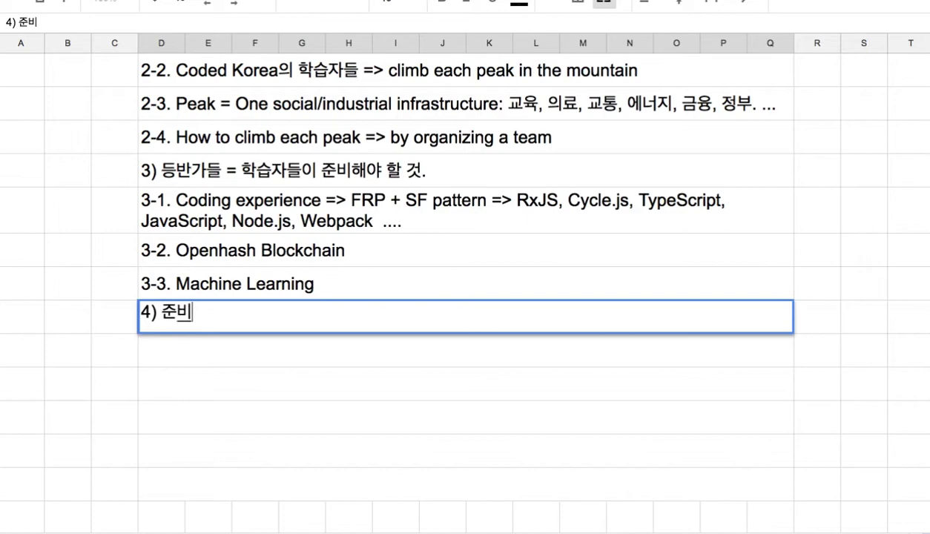
text(를 우한 기초적인 주)
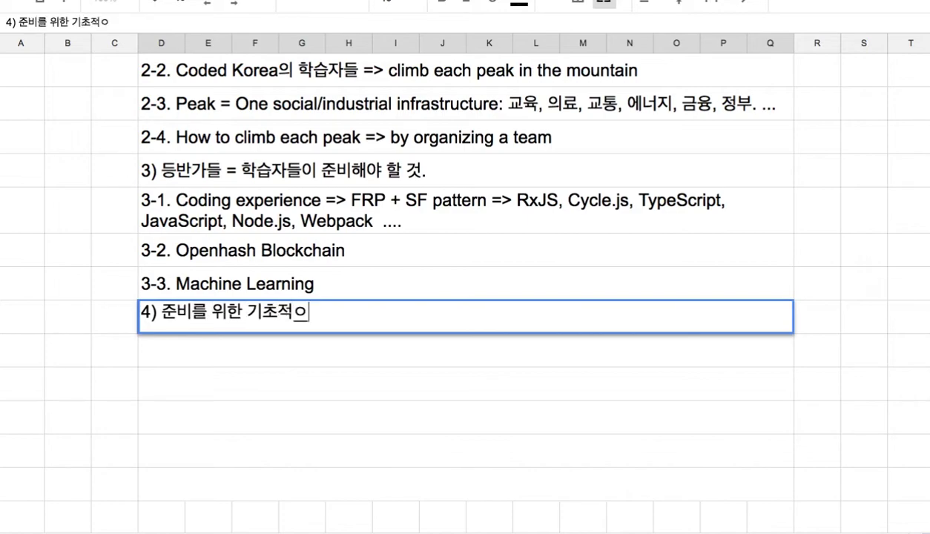
text(ㄴ비)
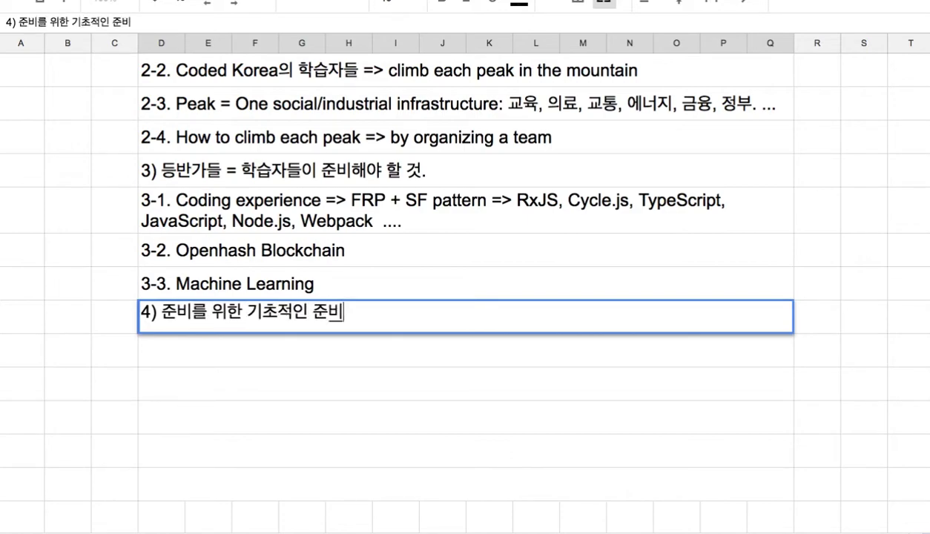
Step: Complete heading 4) with the subject list ": 영어, 수학, 물리, 화학, 생물, 인문...."
text(: 영어, 수학,)
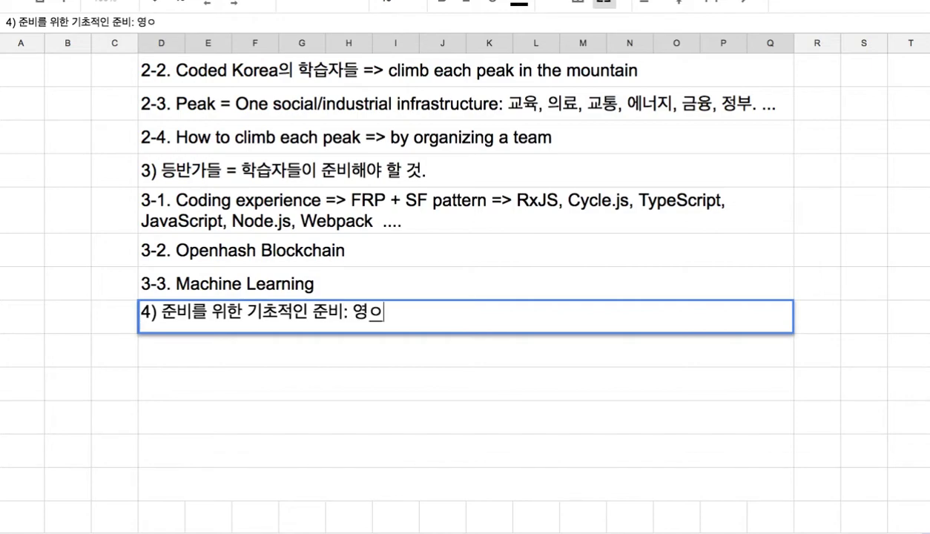
text( 물리, 화학, 생)
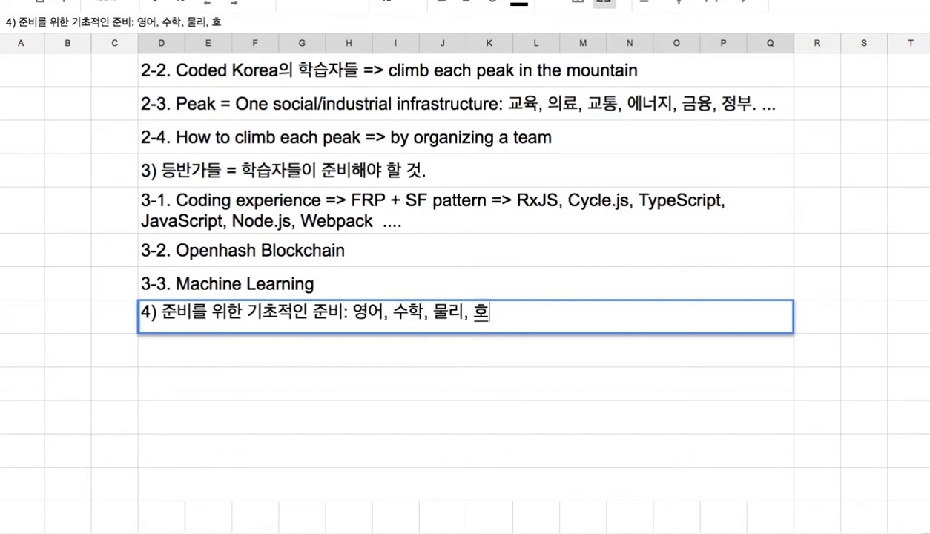
text(물)
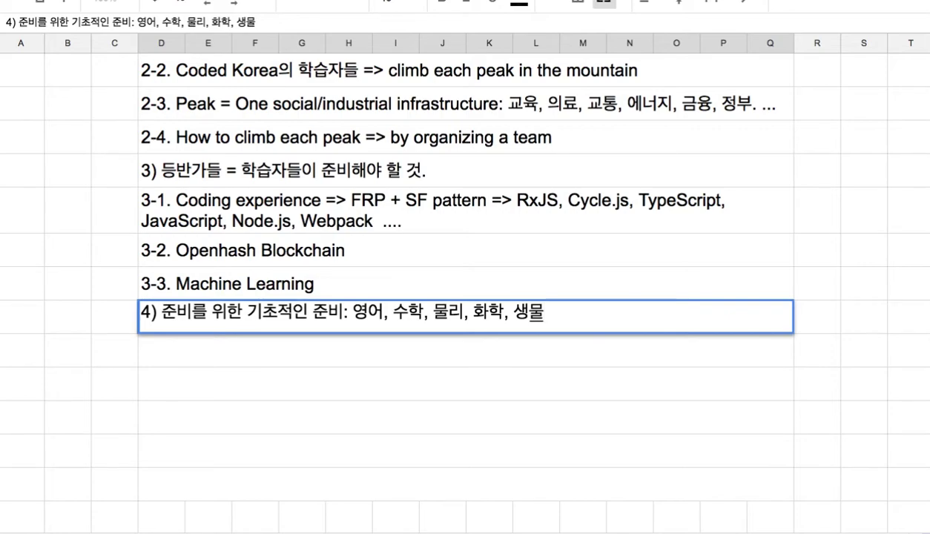
text(, 인무ㄴ)
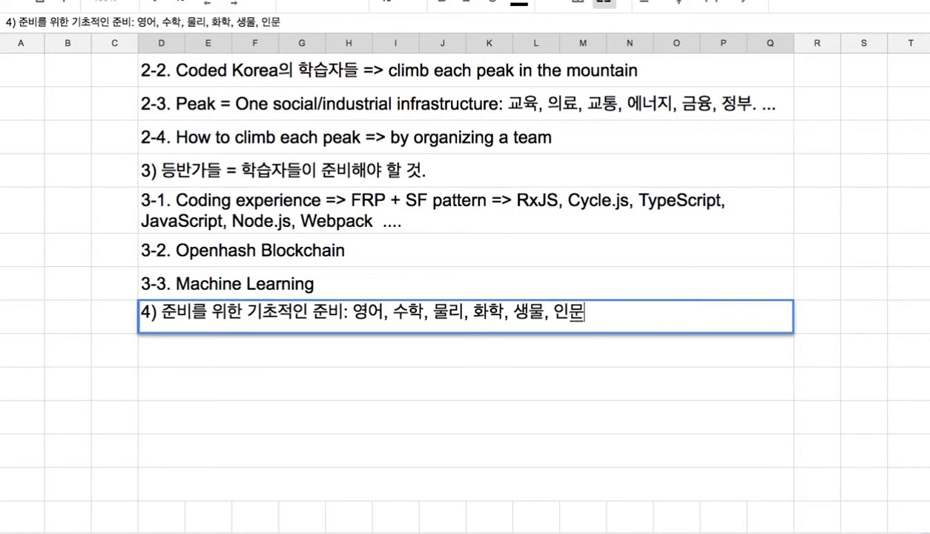
text(....)
key(Return)
click(422, 328)
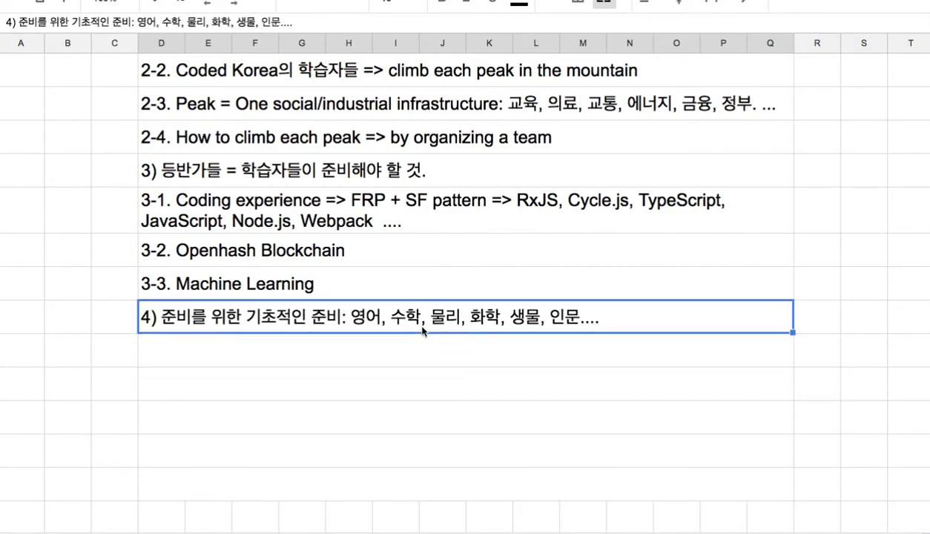
drag(330, 215, 345, 285)
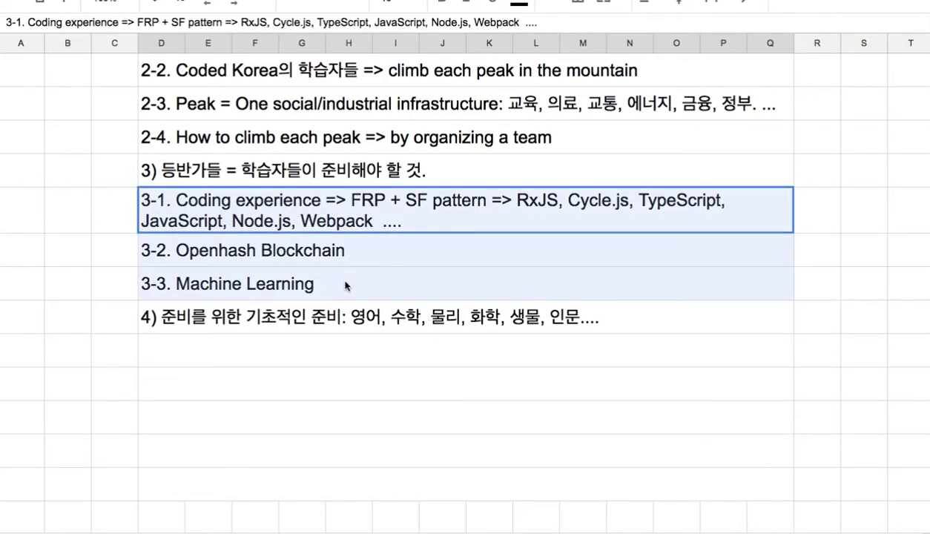
click(379, 109)
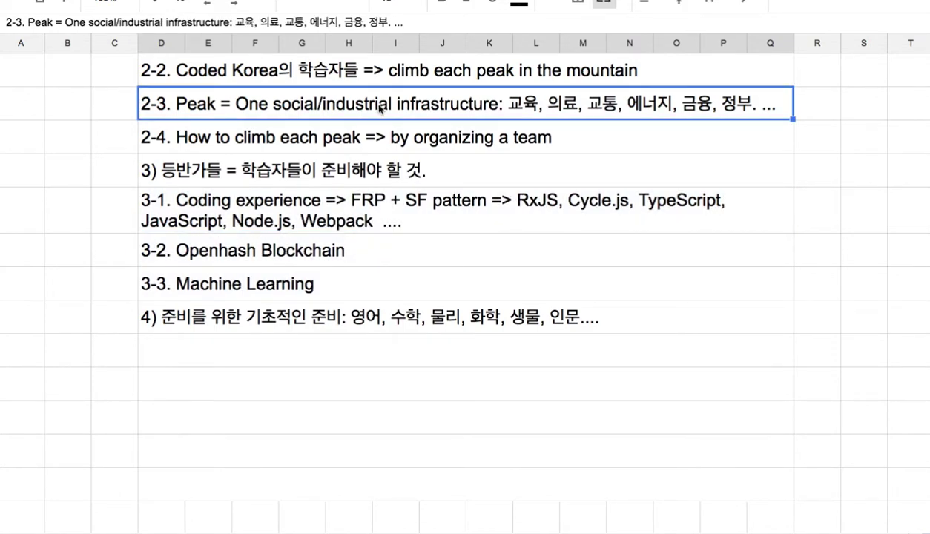
Step: Write "2-5. Why climb each peak?" in the empty row below heading 4)
click(269, 361)
text(2)
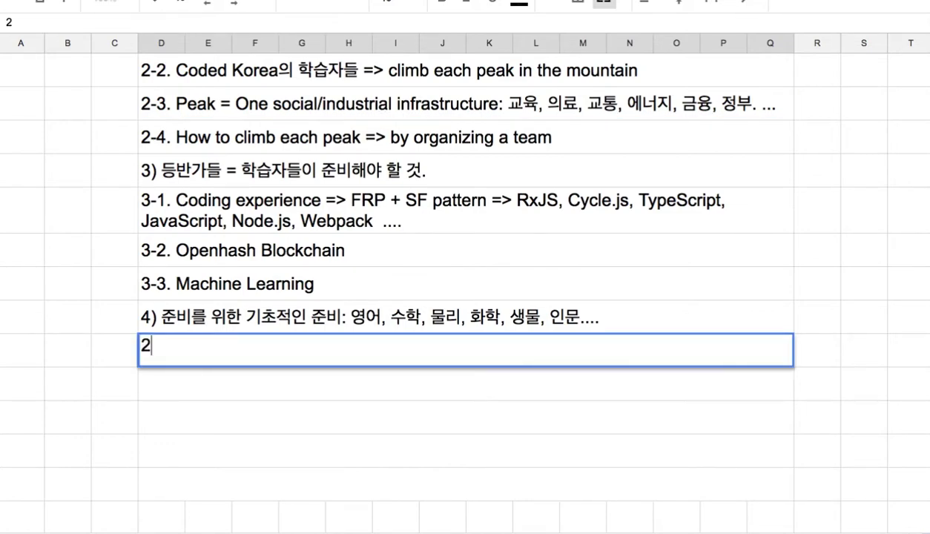
text(-5. Why cl)
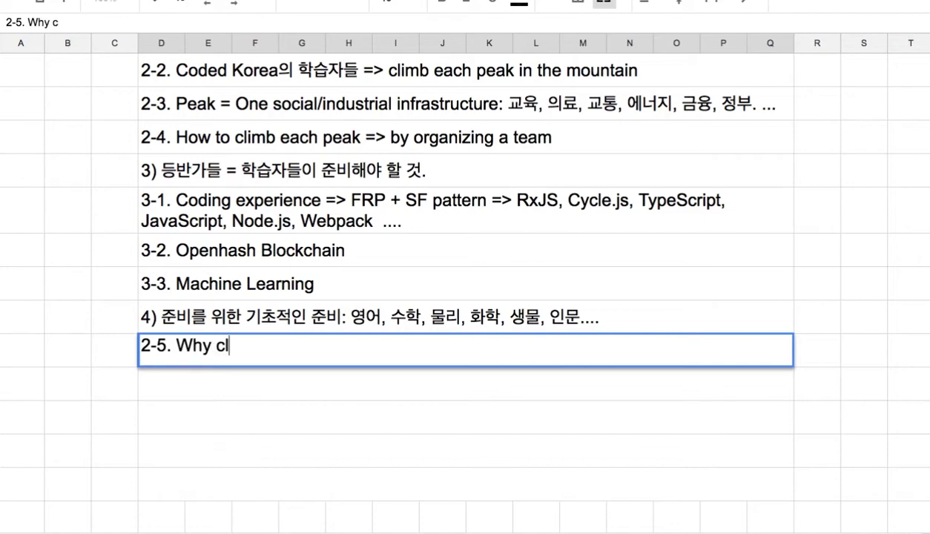
text(imb each)
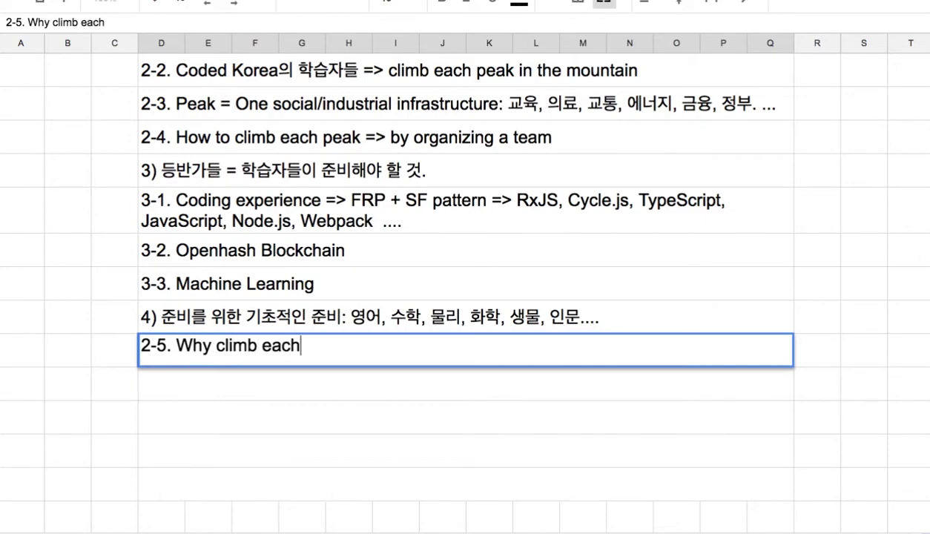
text( peak )
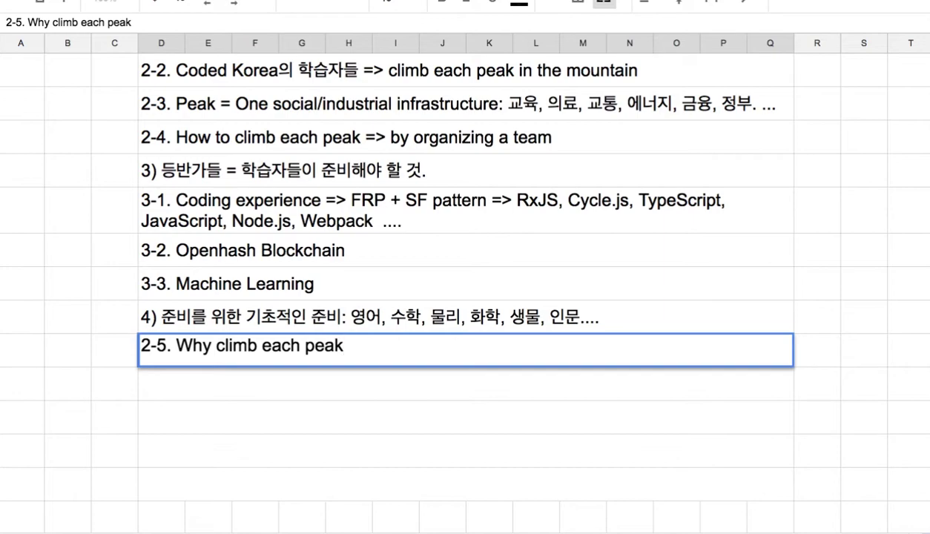
text(?)
Step: Insert "do we need to" before "climb" in the question about climbing each peak
click(214, 347)
text(de)
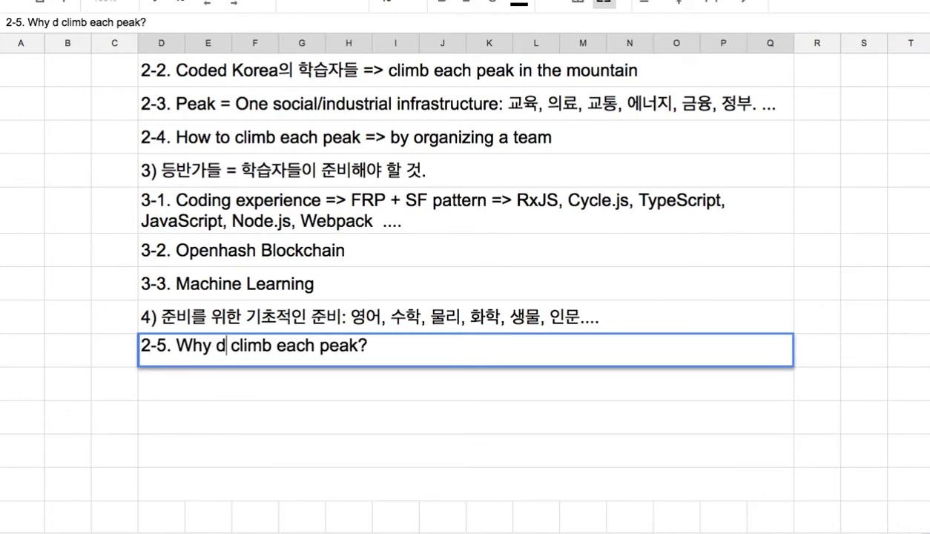
key(BackSpace)
text(o we need)
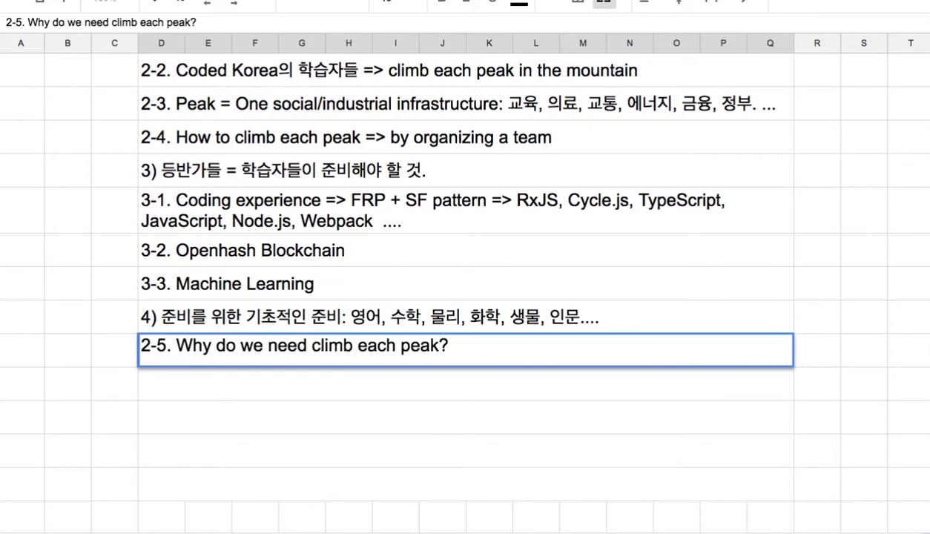
text( to)
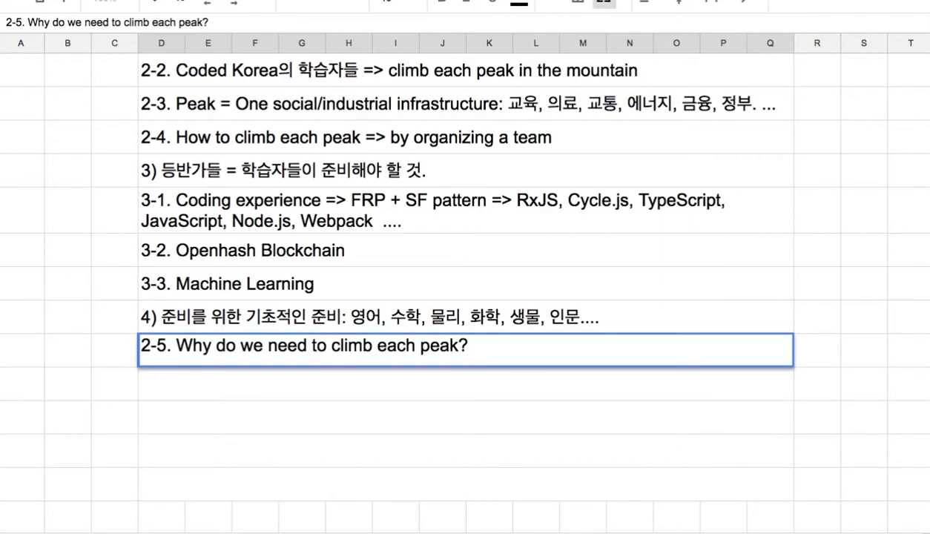
Step: Renumber the row "Why do we need to climb each peak?" as "5)"
double_click(165, 176)
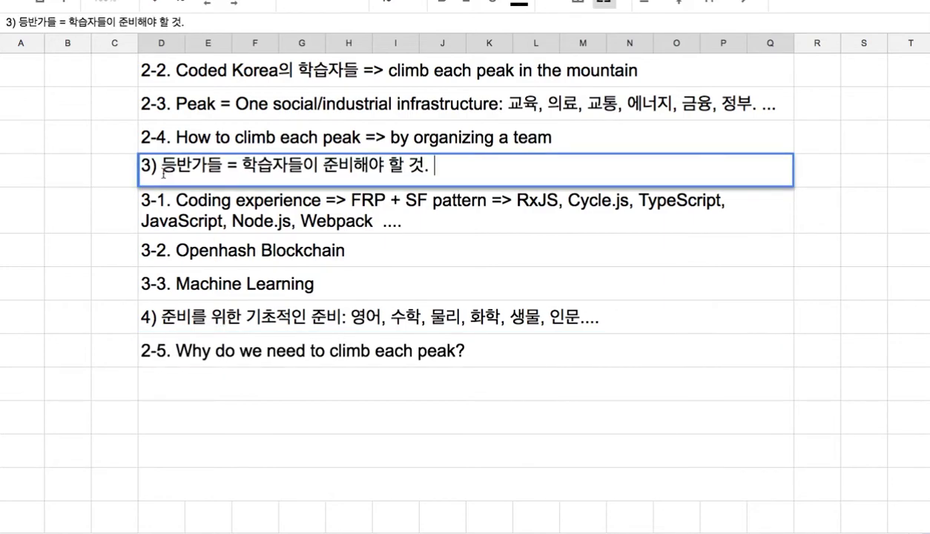
double_click(158, 352)
drag(168, 347, 136, 349)
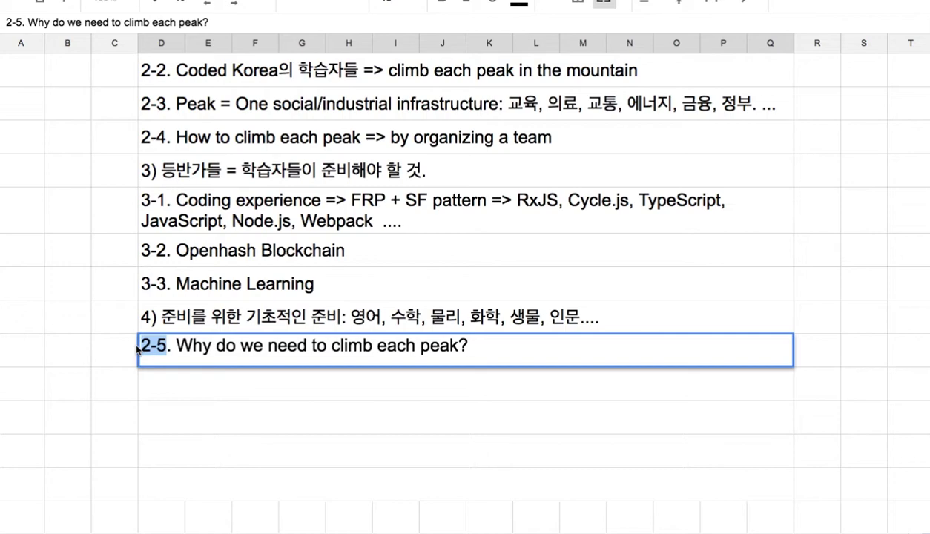
text(4-1)
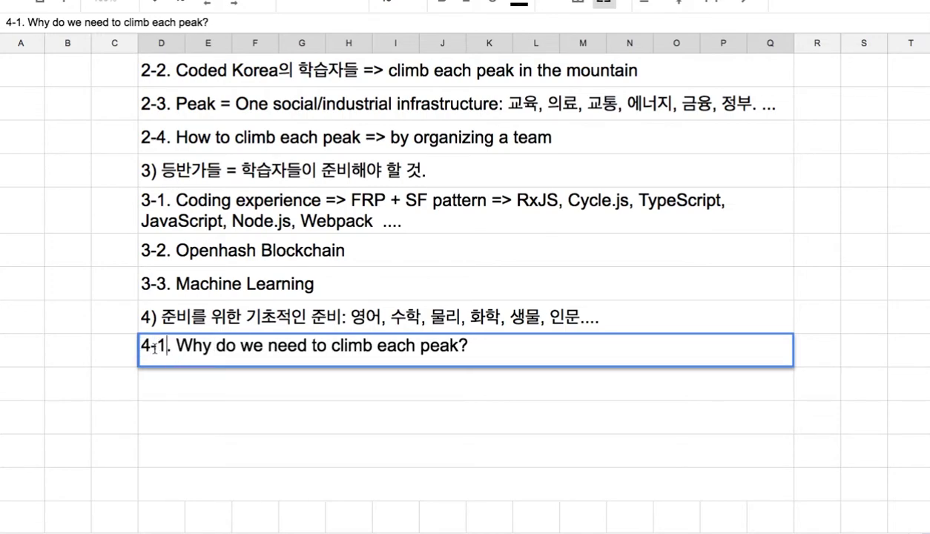
drag(152, 346, 165, 346)
key(BackSpace)
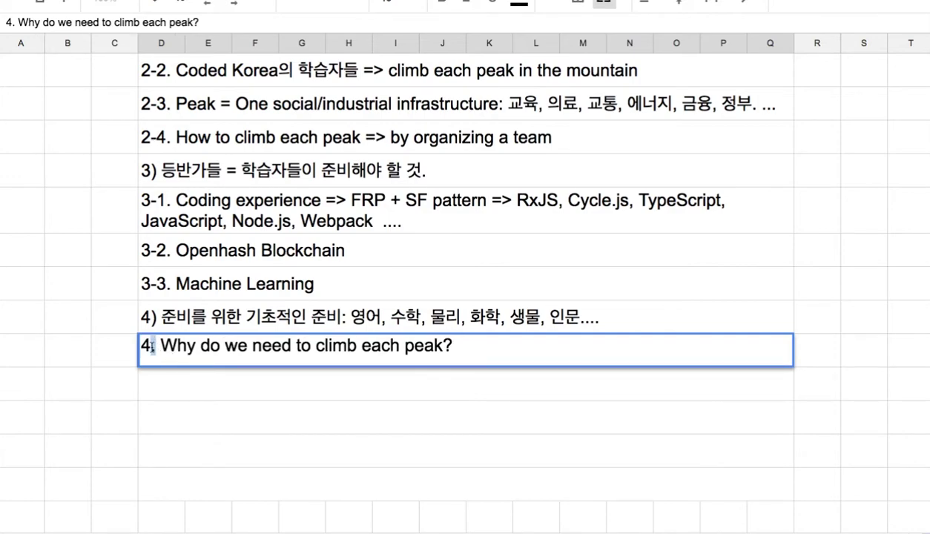
drag(152, 345, 142, 346)
text(5))
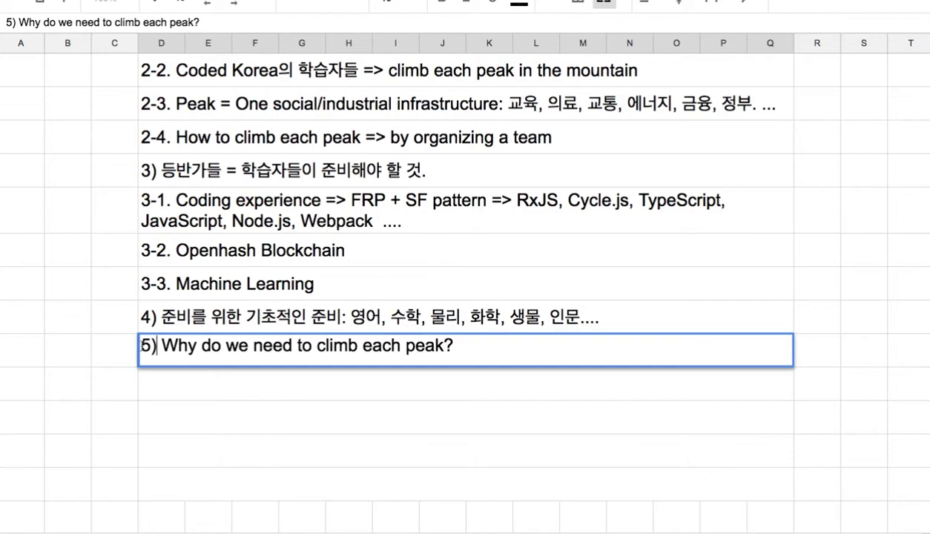
Step: Enter "5-1. Better world => 사람사는 세상" in the row below question 5)
click(234, 399)
text(5-)
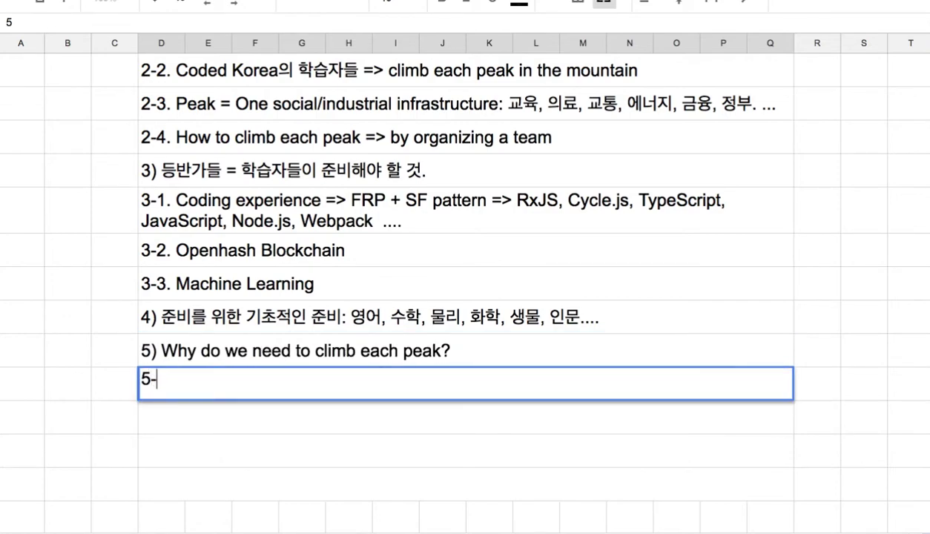
text(1. Better world)
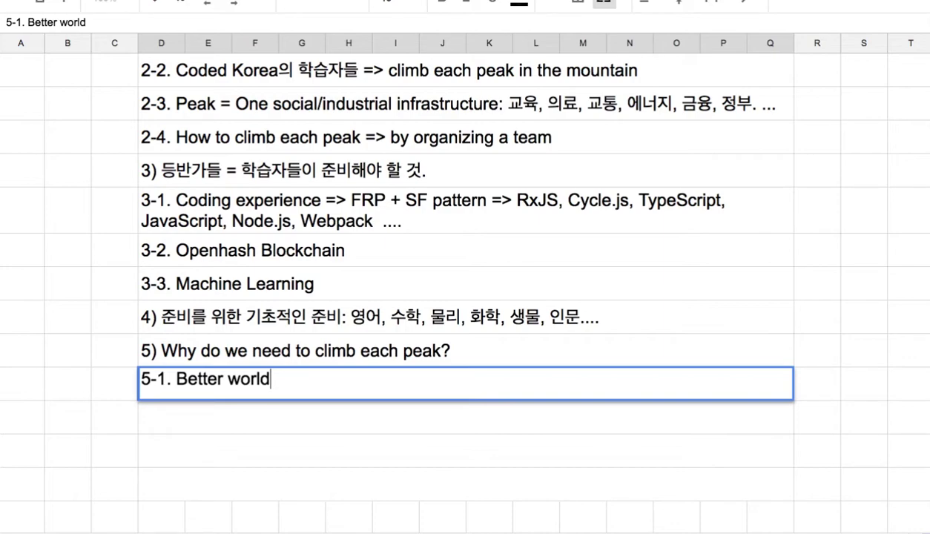
text( => 사람사는 세상)
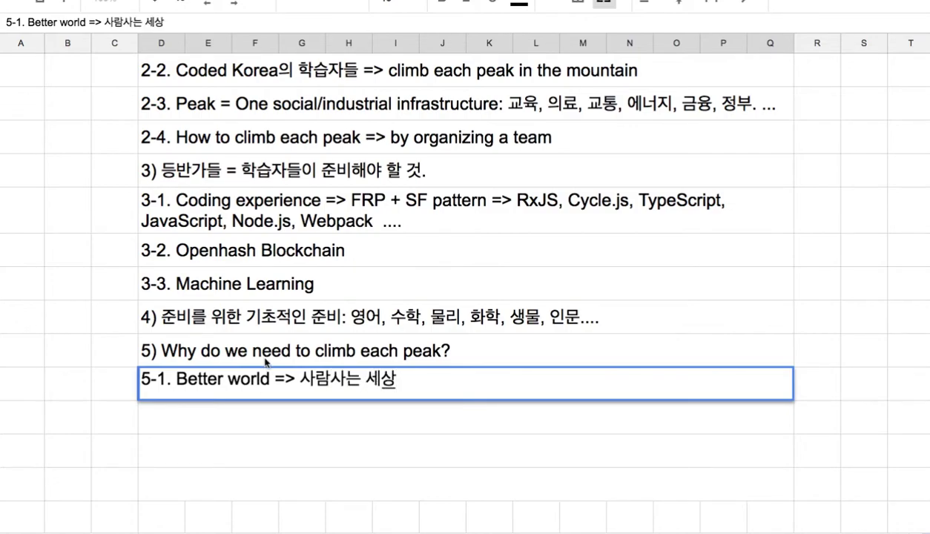
click(353, 289)
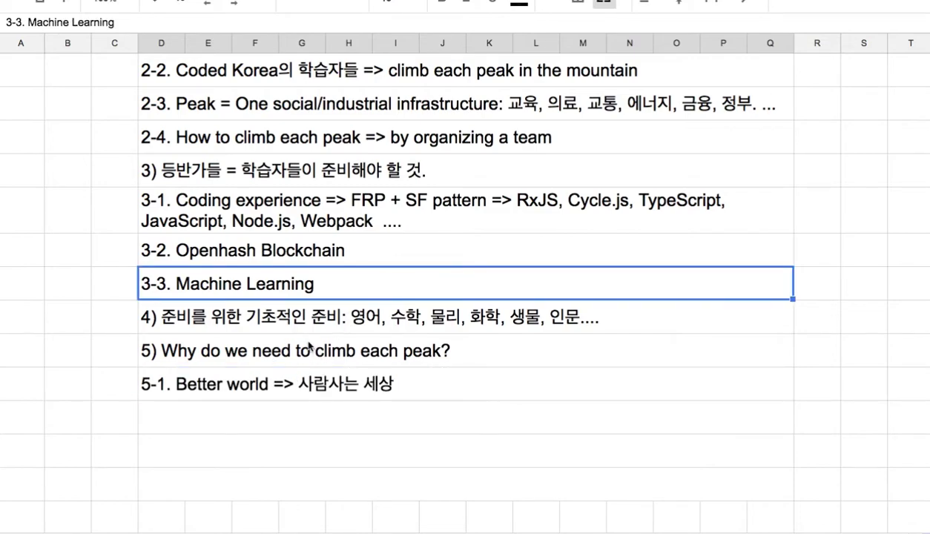
scroll(309, 345, up, 2)
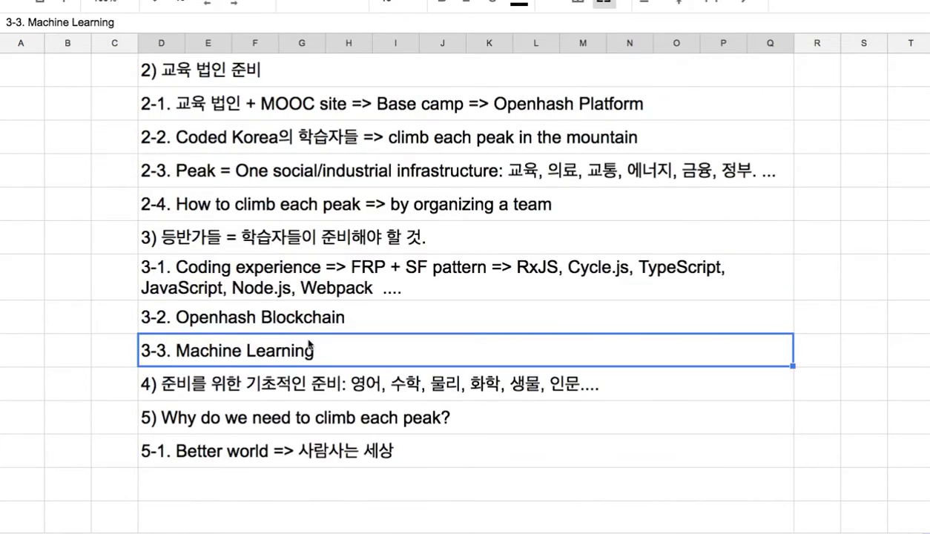
click(408, 111)
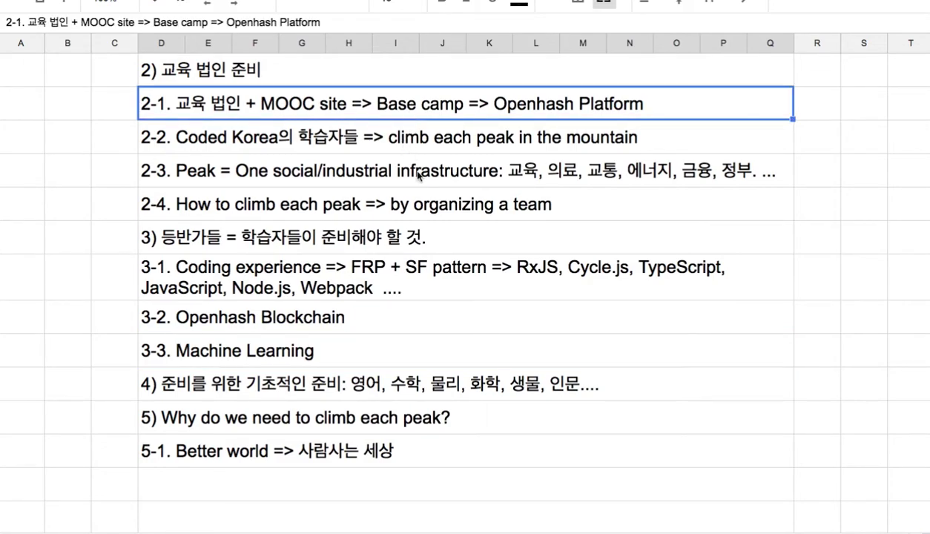
Step: Review the outline rows on the peak infrastructures (2-3), the learners' preparation topics (3-1 to 3-3) and the basic subjects under heading 4)
click(410, 173)
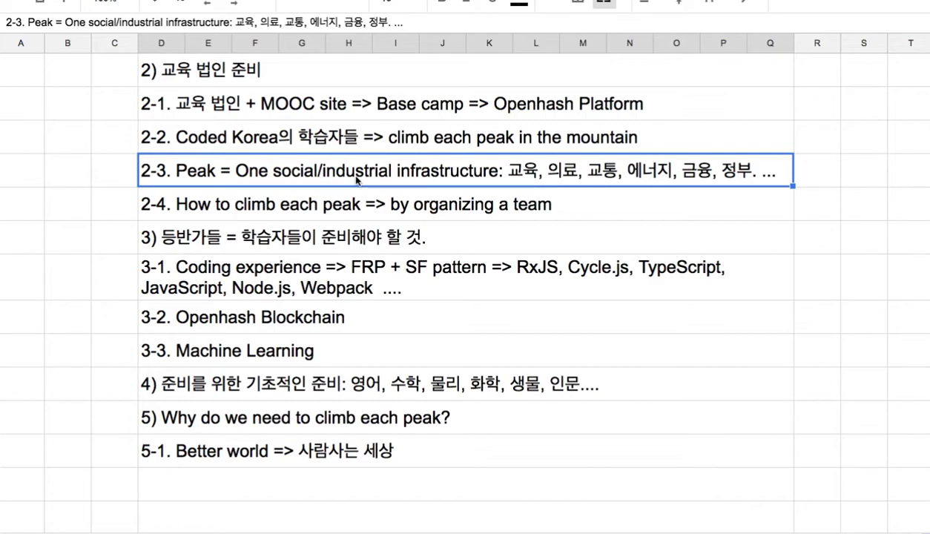
scroll(356, 179, down, 3)
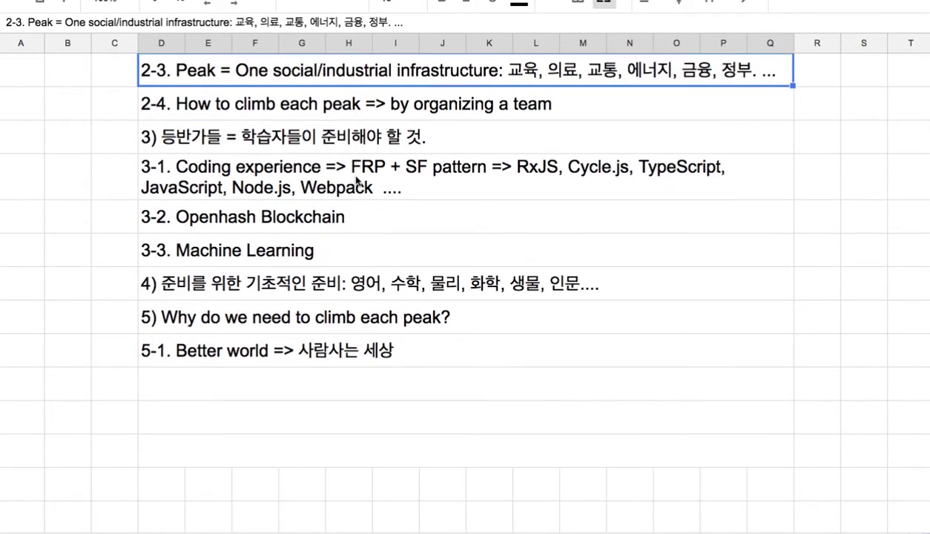
click(274, 175)
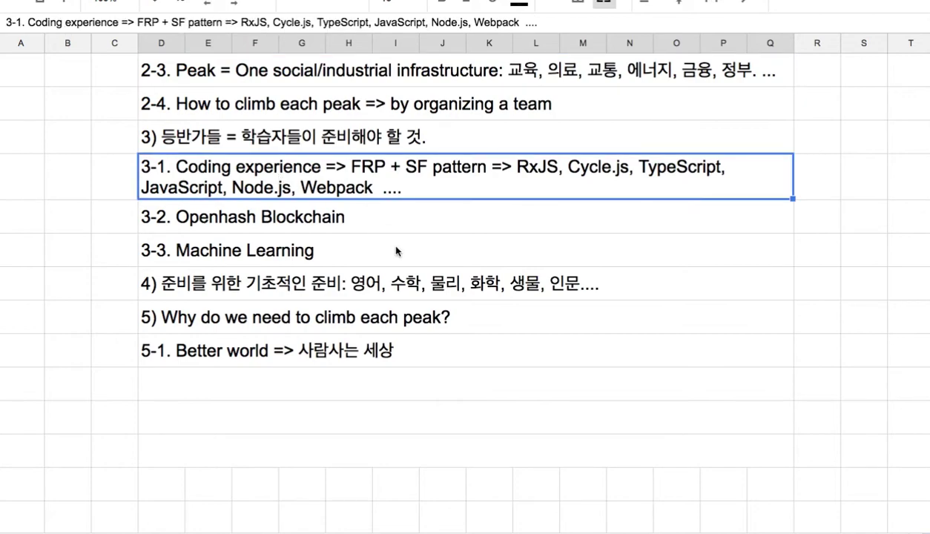
click(315, 218)
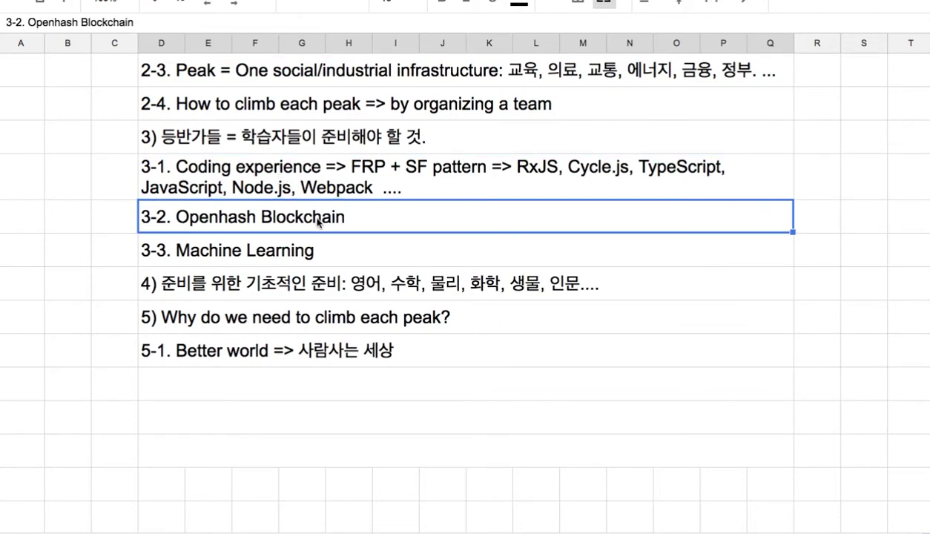
click(293, 256)
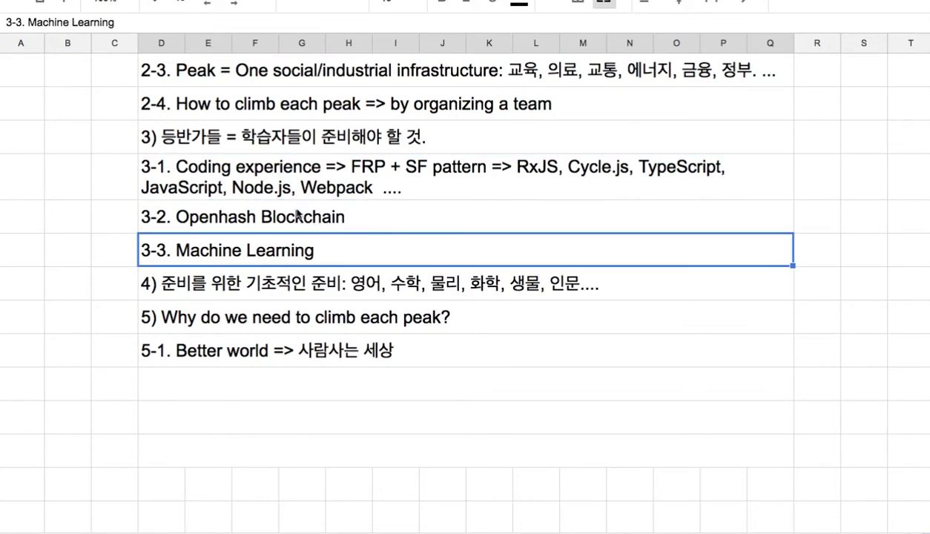
click(316, 289)
drag(312, 180, 331, 283)
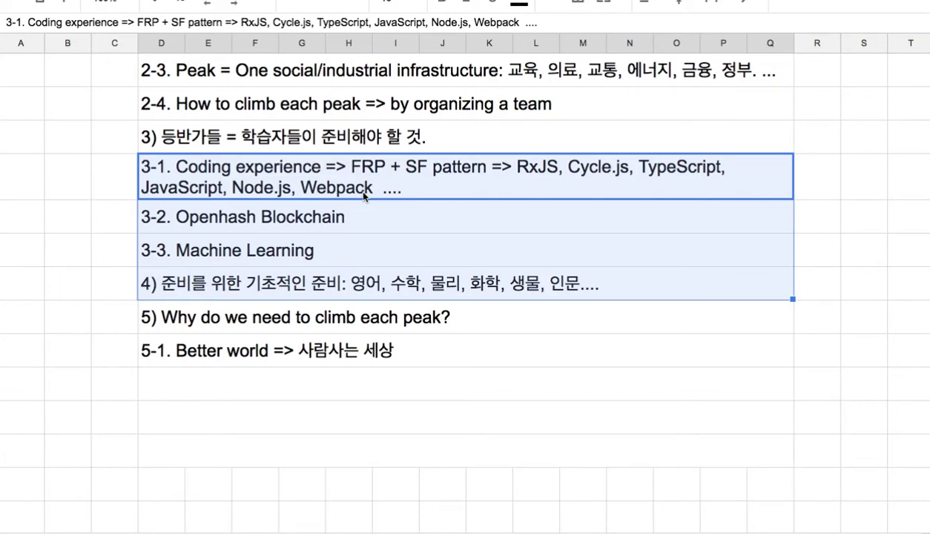
click(532, 75)
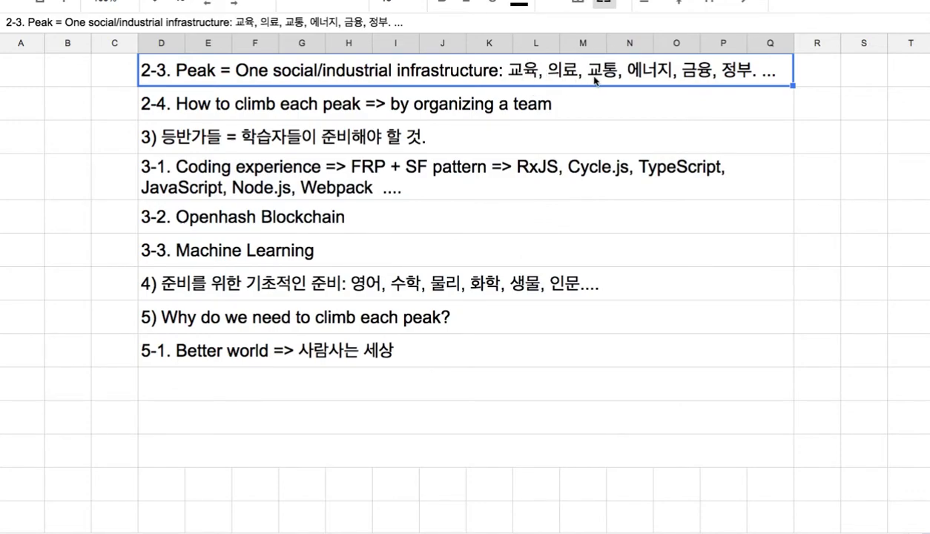
click(895, 6)
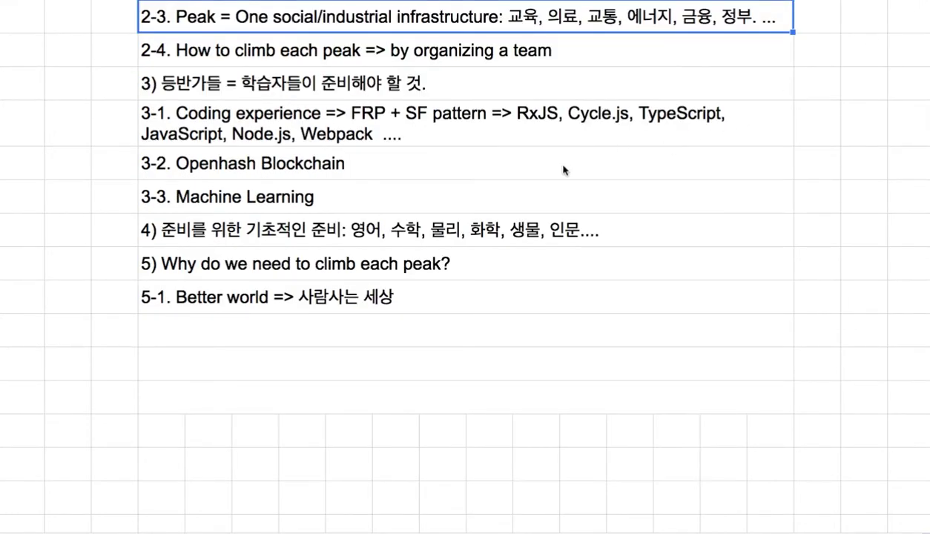
click(311, 165)
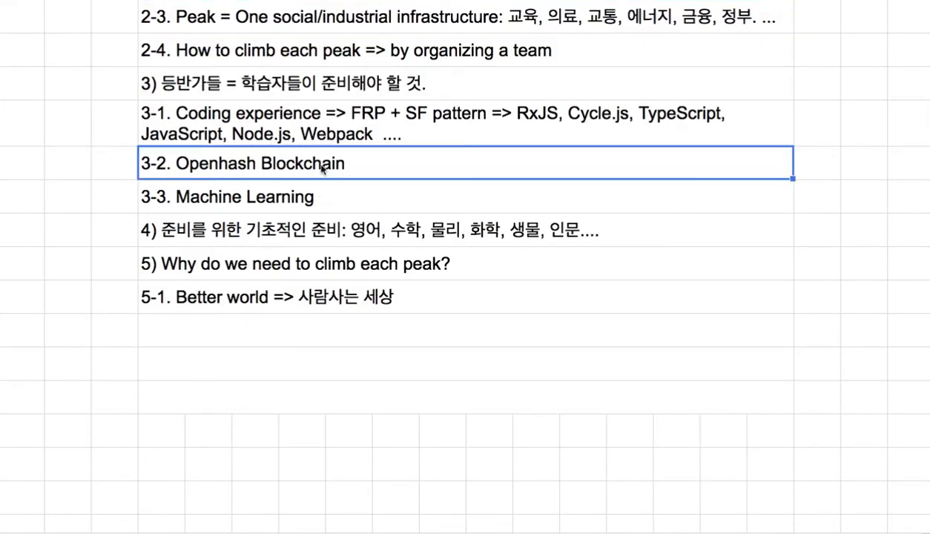
click(324, 199)
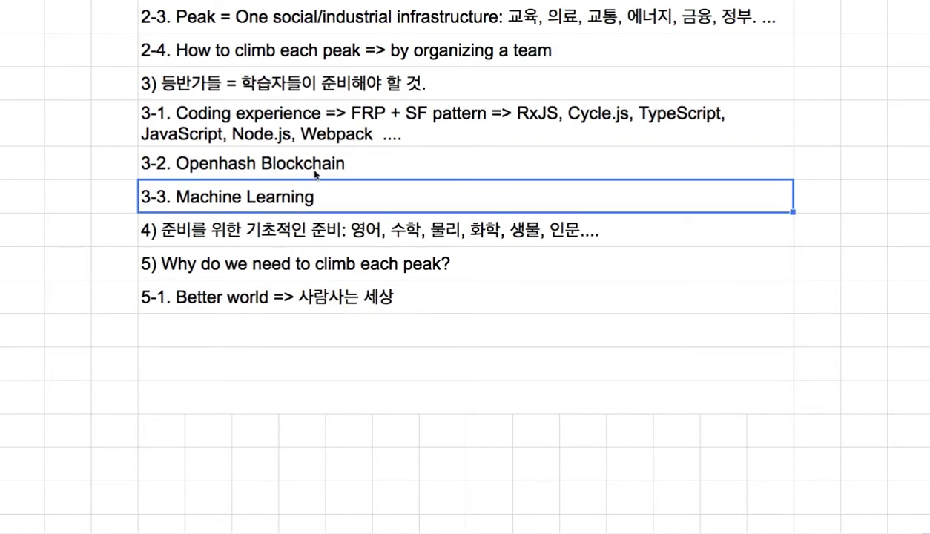
click(308, 169)
drag(302, 137, 307, 195)
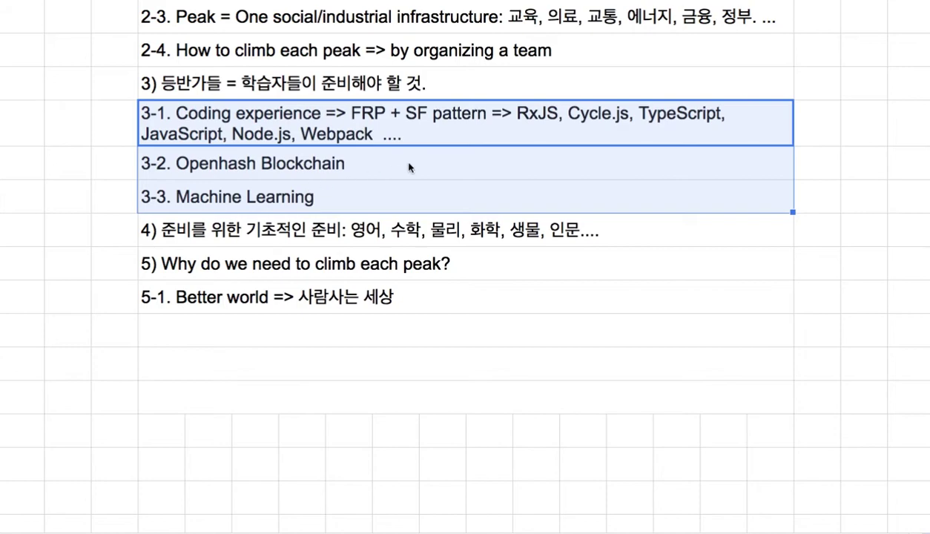
click(520, 24)
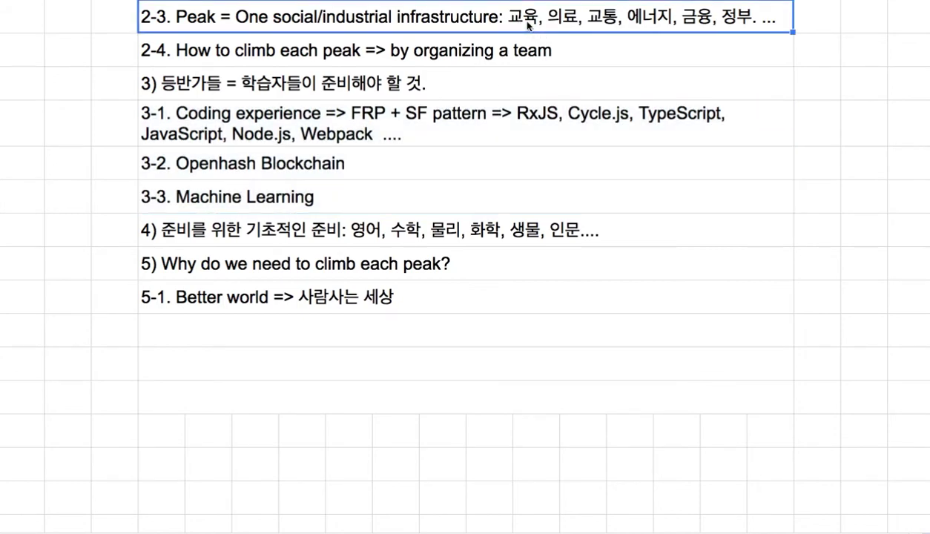